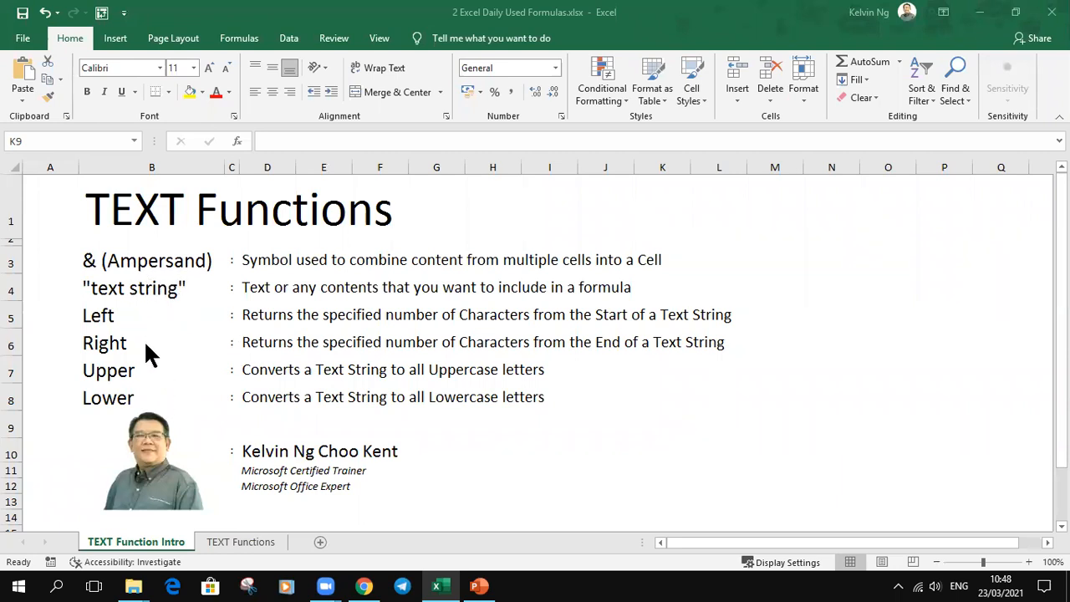
Step: Open the TEXT Functions sheet and review its ID, First Name, Last Name and Full Name columns and the full-name sample in D3
left_click(234, 542)
left_click(246, 543)
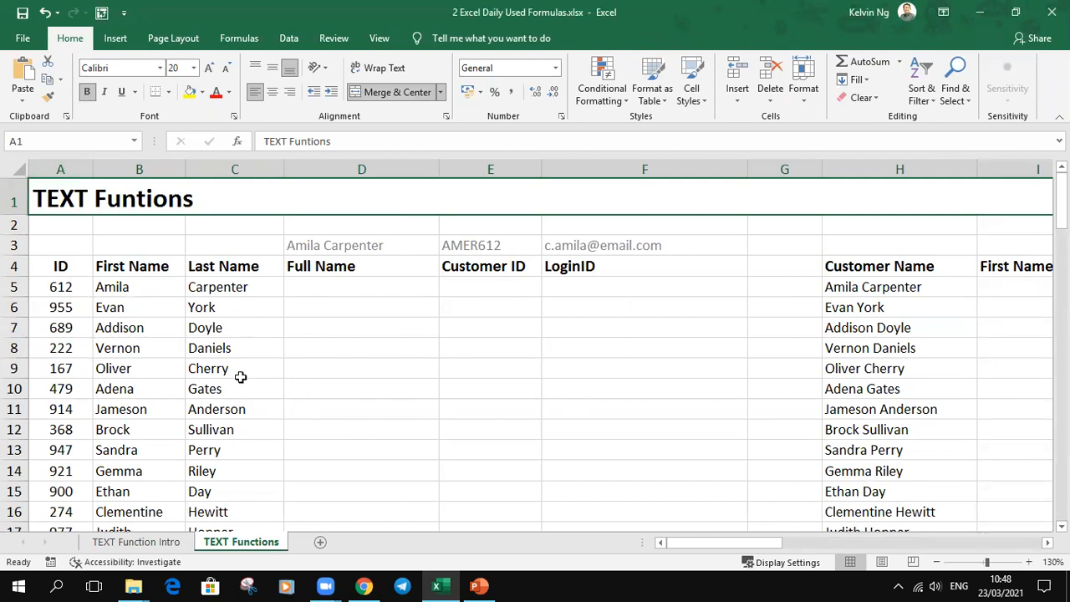
left_click_drag(67, 269, 79, 452)
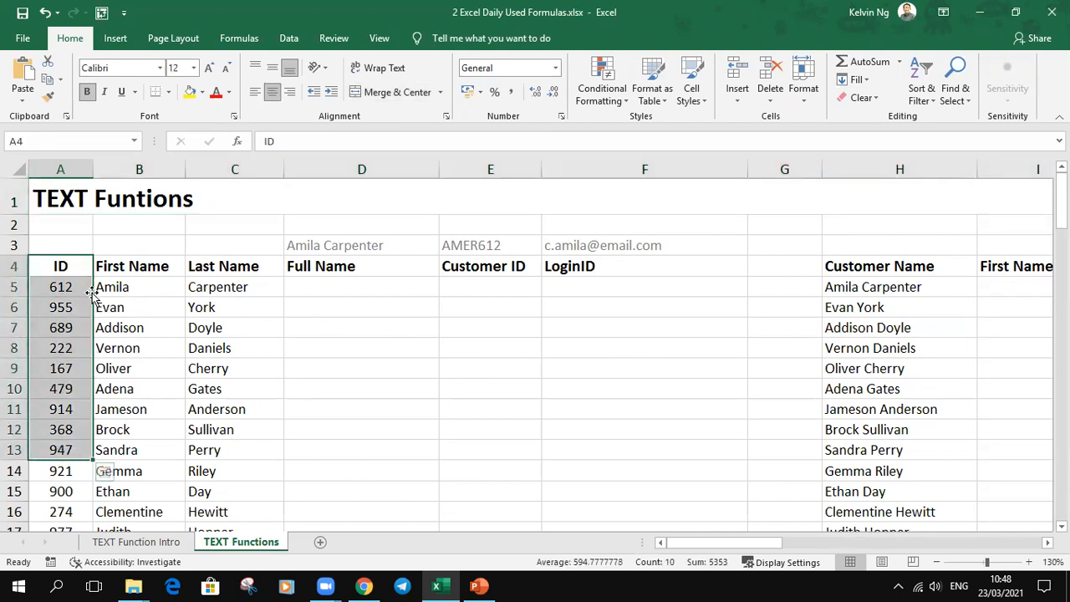
left_click(138, 268)
left_click_drag(140, 323, 142, 443)
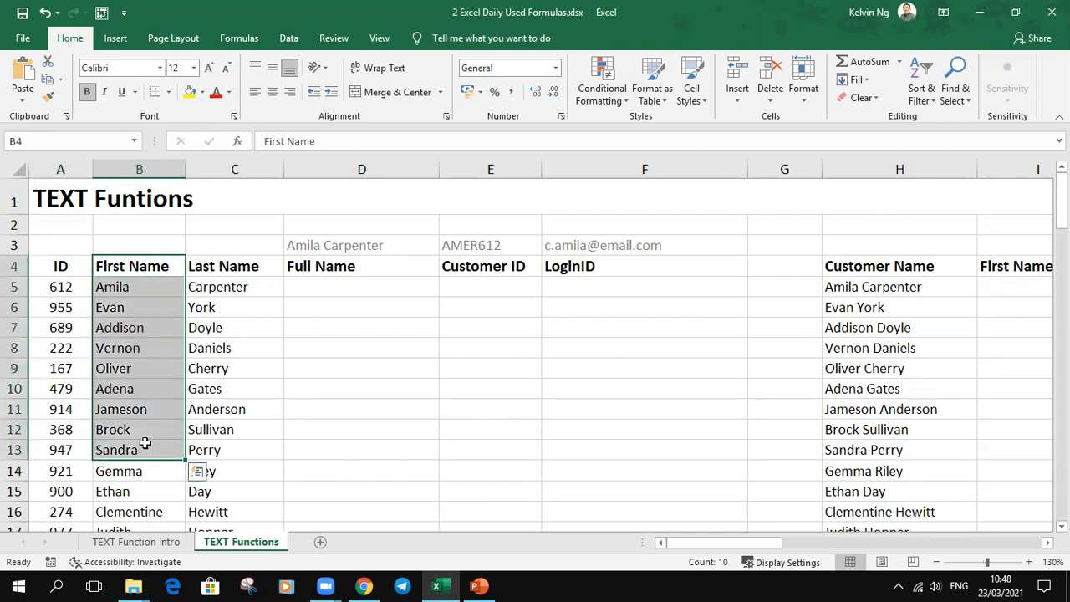
left_click_drag(248, 266, 240, 430)
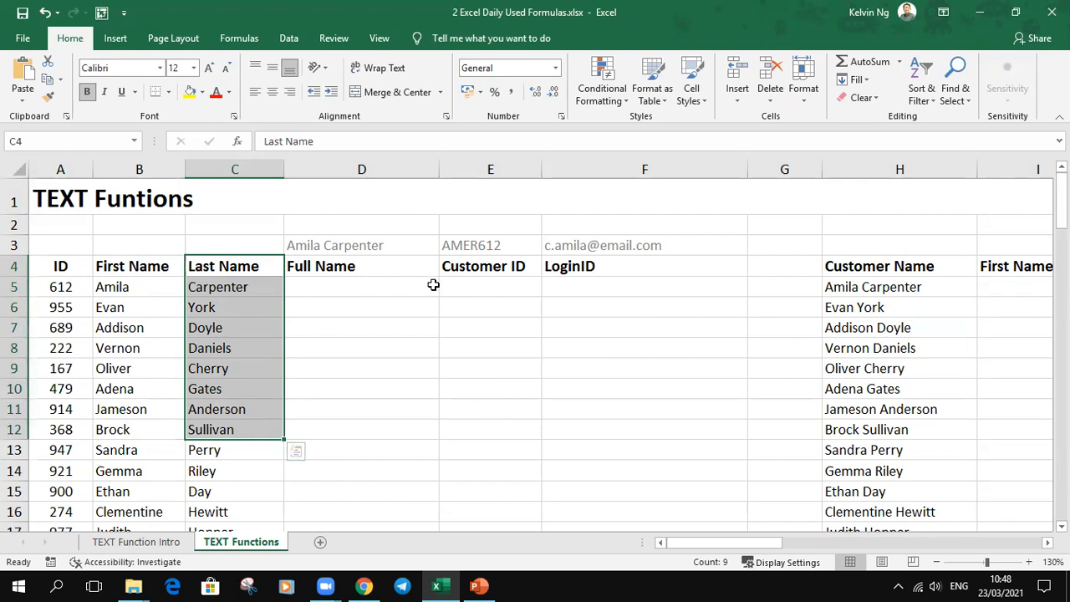
left_click(381, 269)
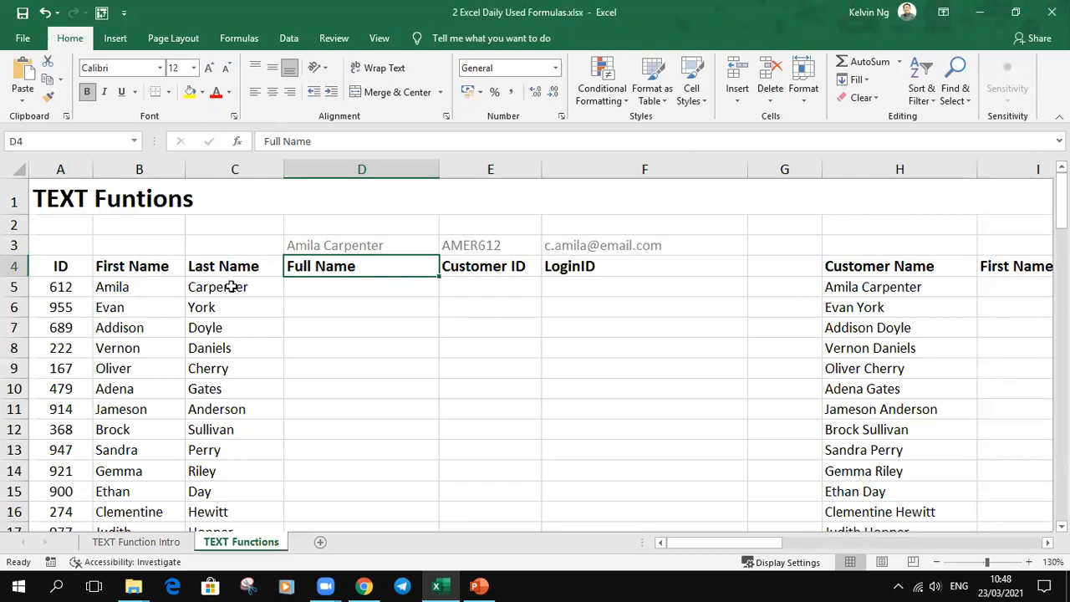
left_click(320, 245)
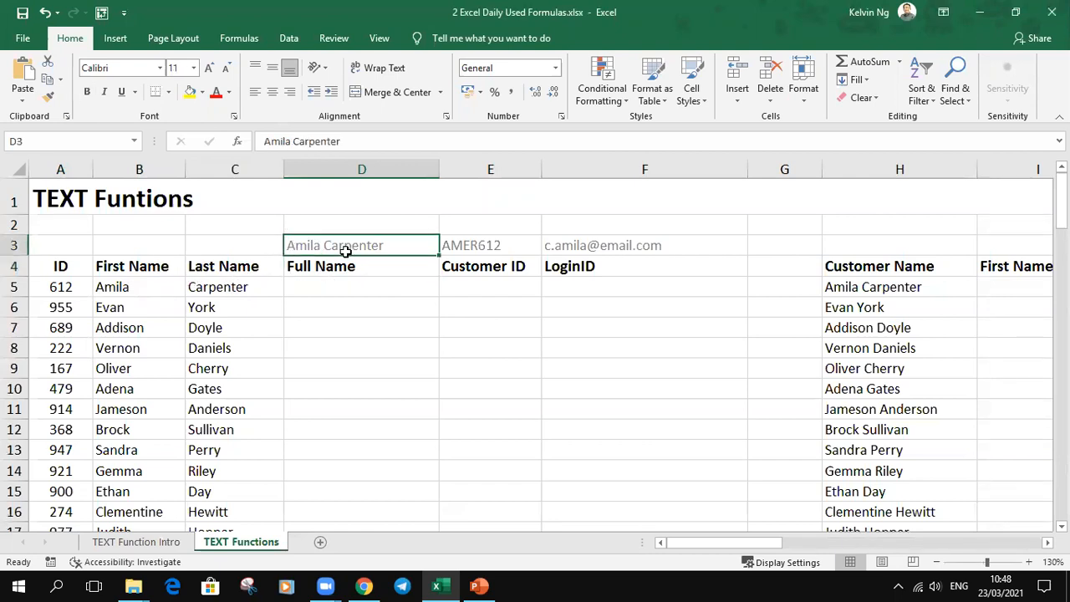
Step: Enter =B5&" "&C5 in D5 to join first and last name, and fill it down the Full Name column
left_click(306, 287)
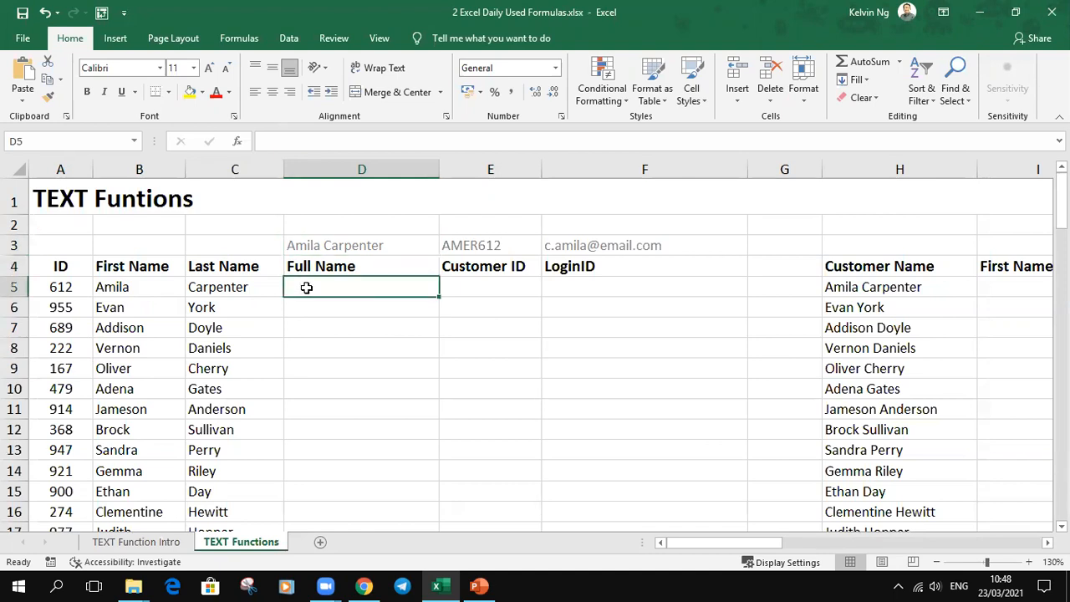
type("=")
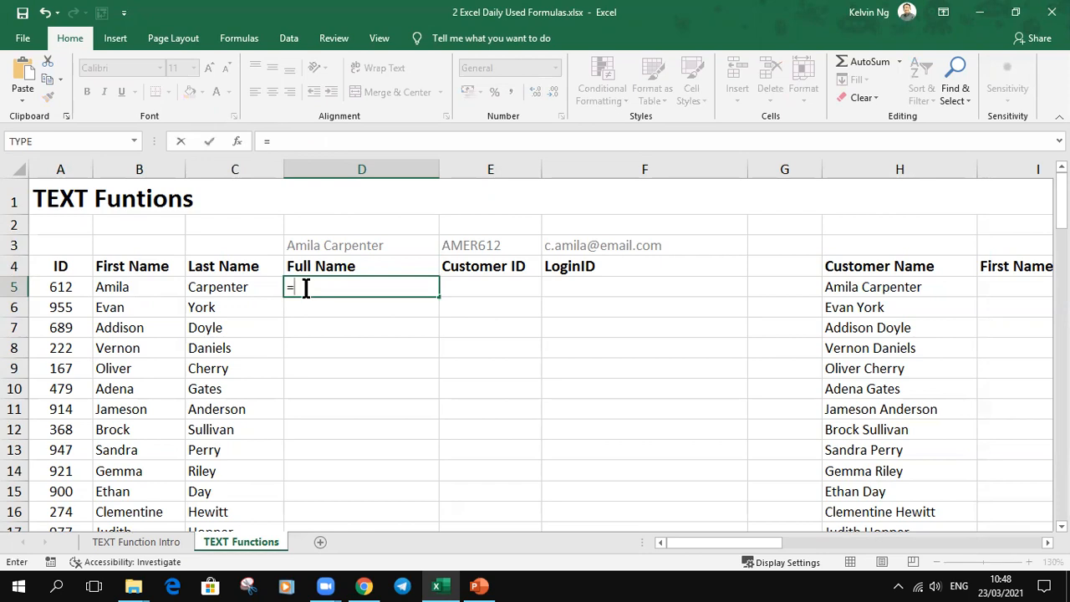
left_click(140, 289)
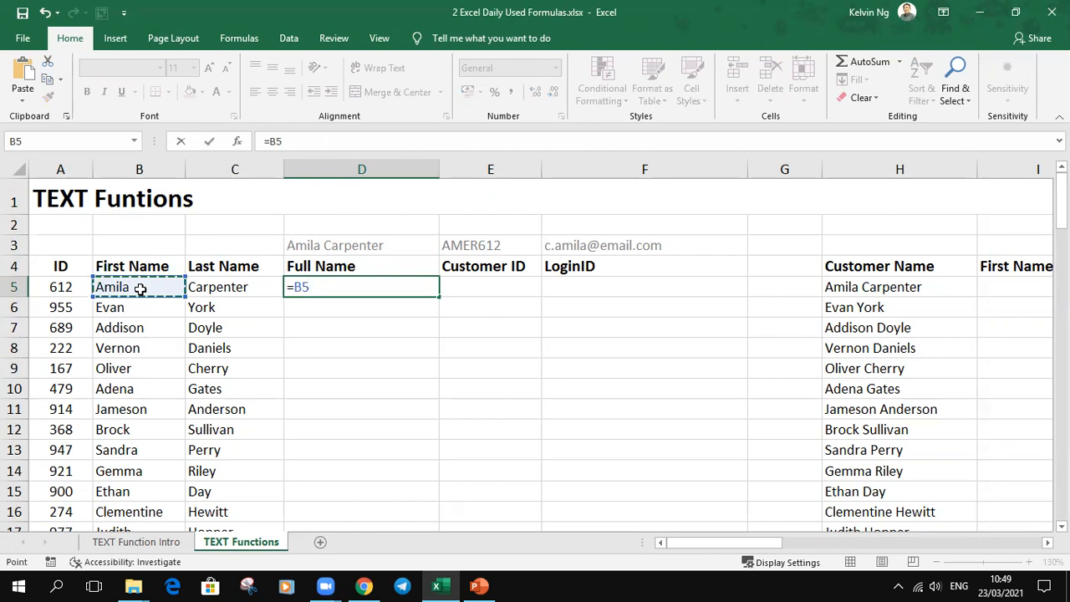
type("&")
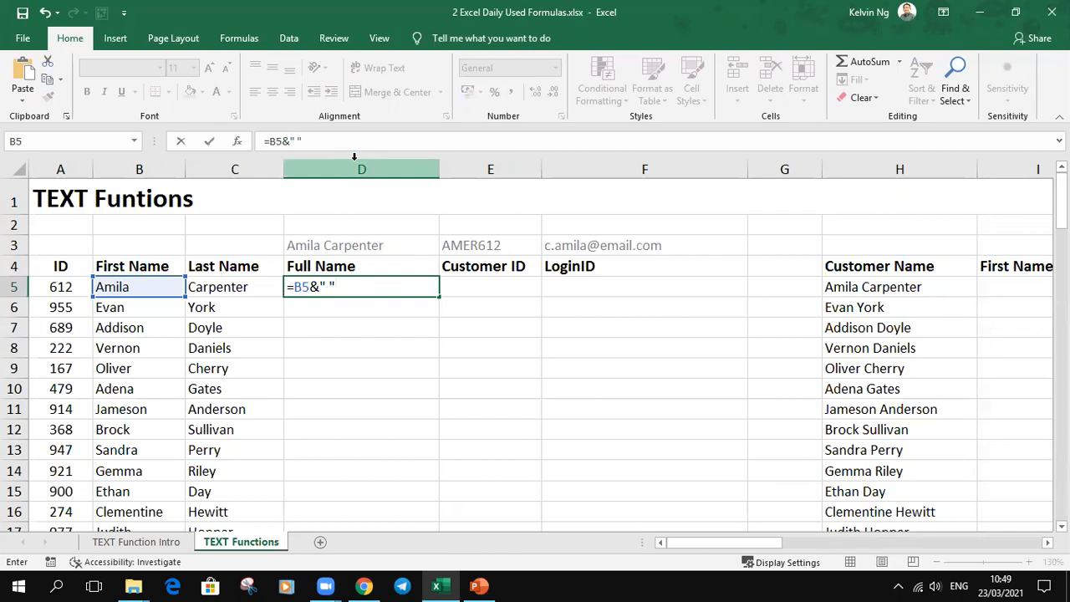
type("&")
left_click(233, 288)
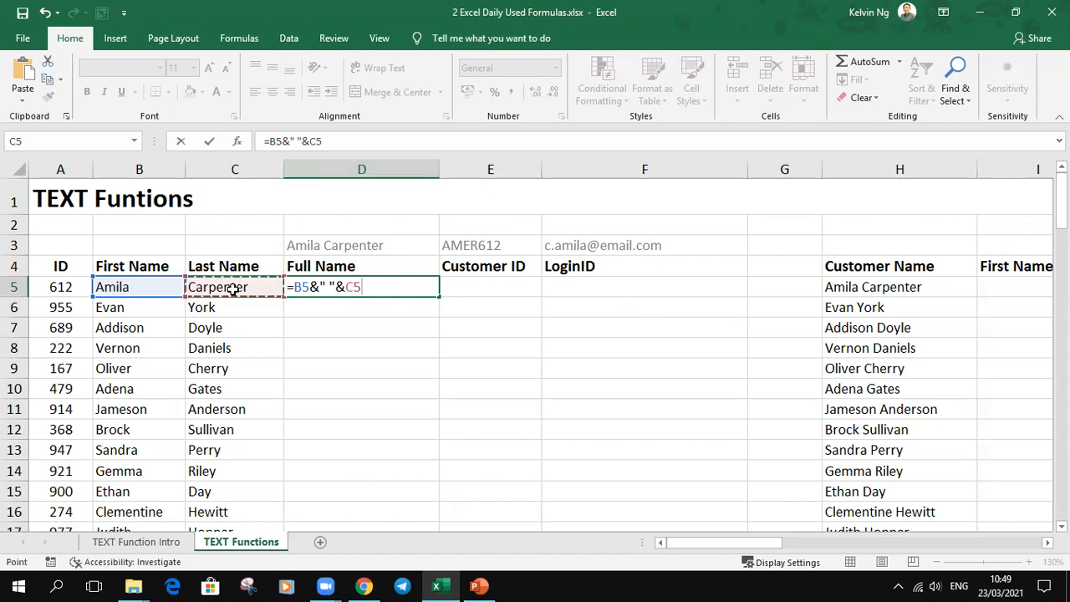
key("Return")
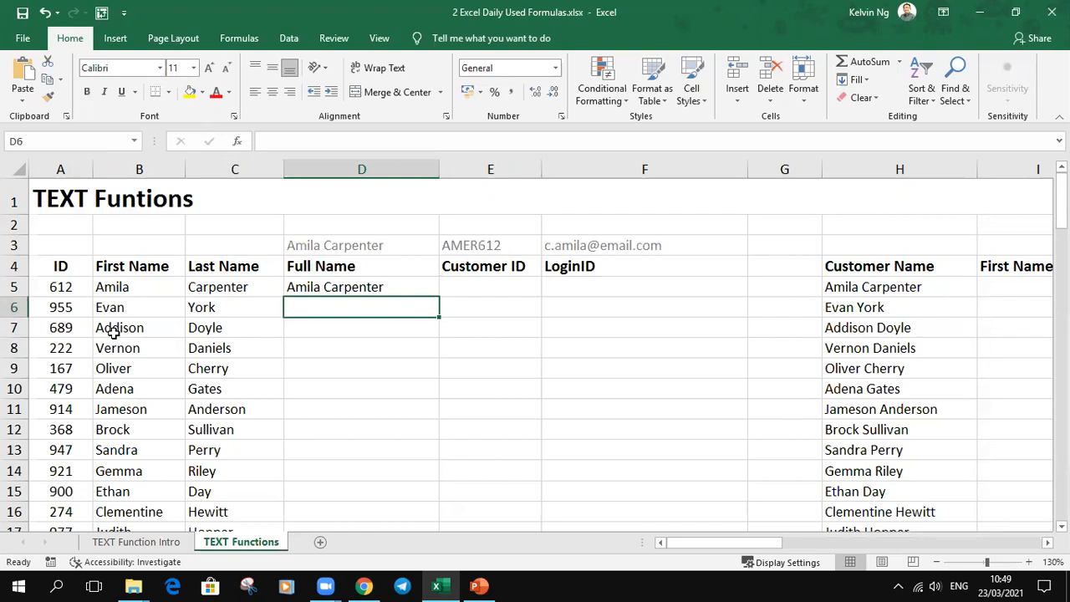
left_click(416, 287)
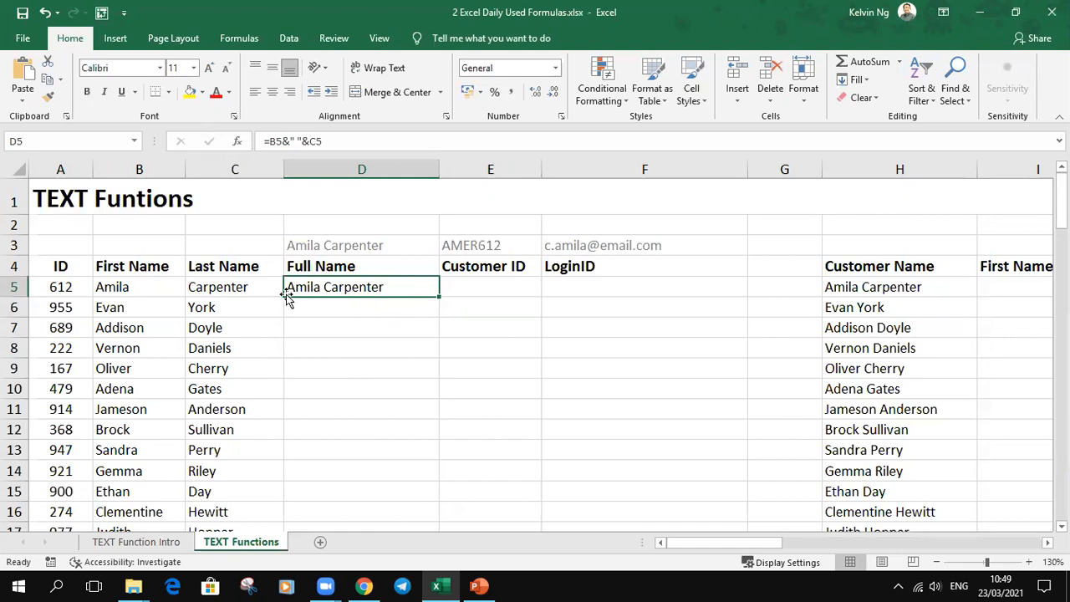
double_click(440, 294)
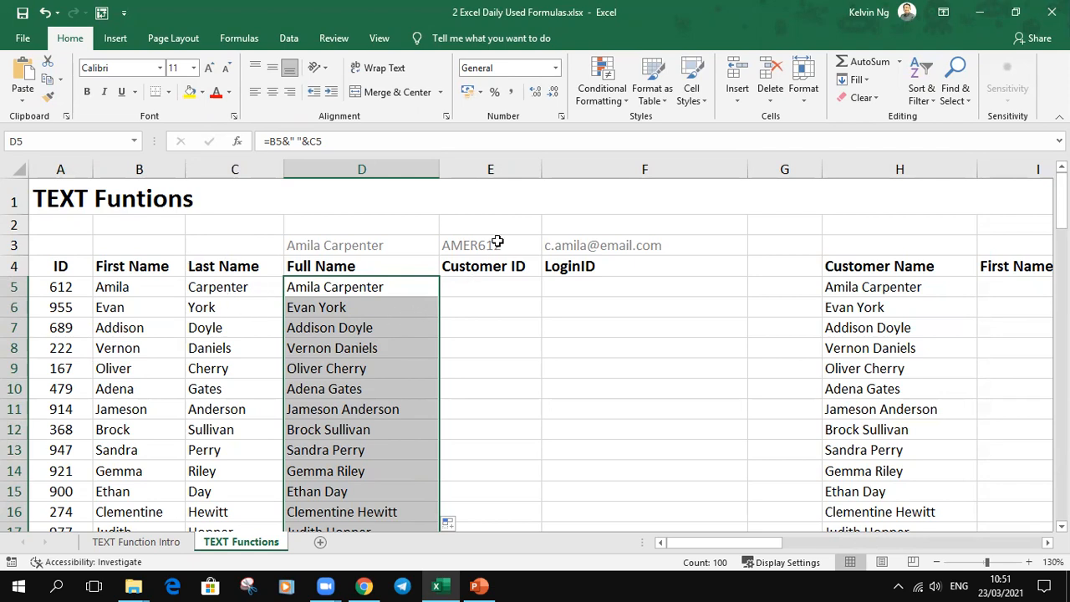
Step: Start the Customer ID formula in E5 with =LEFT(B5,2) to take the first two characters of the first name
left_click(493, 286)
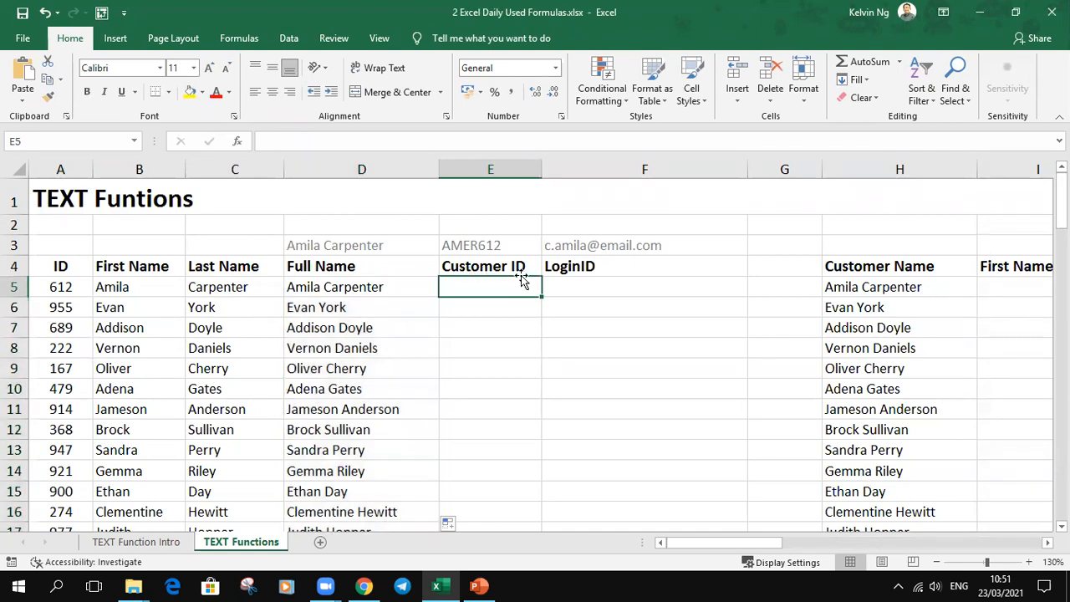
left_click(490, 248)
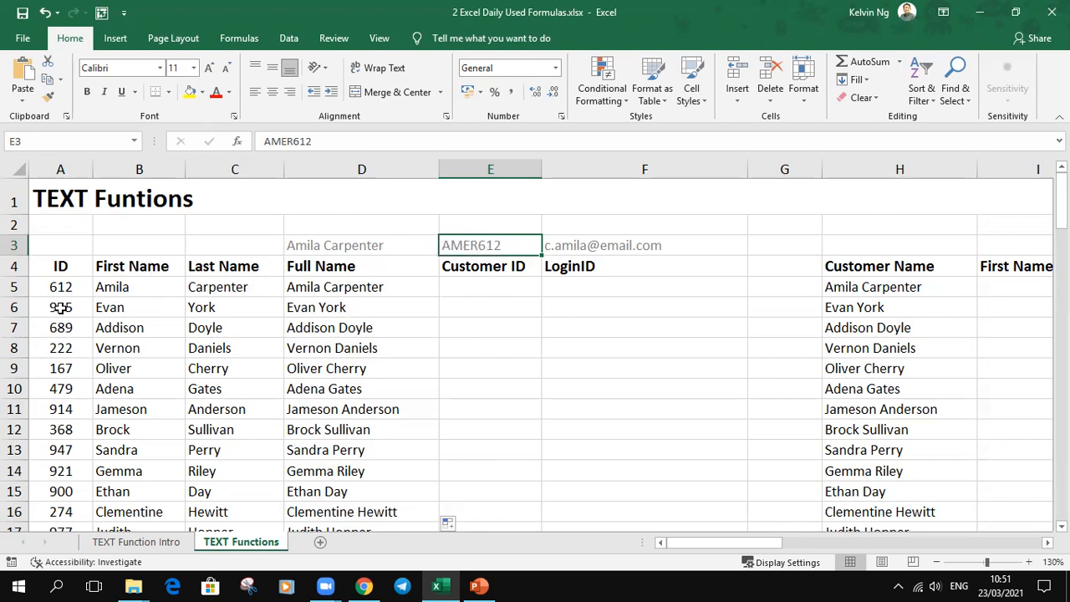
left_click(461, 288)
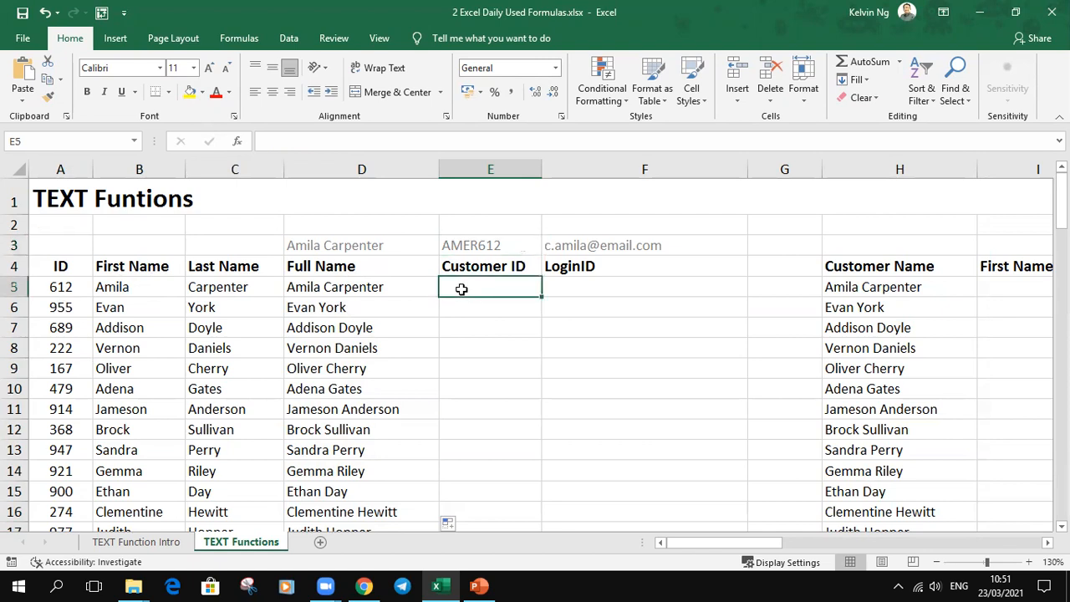
type("=")
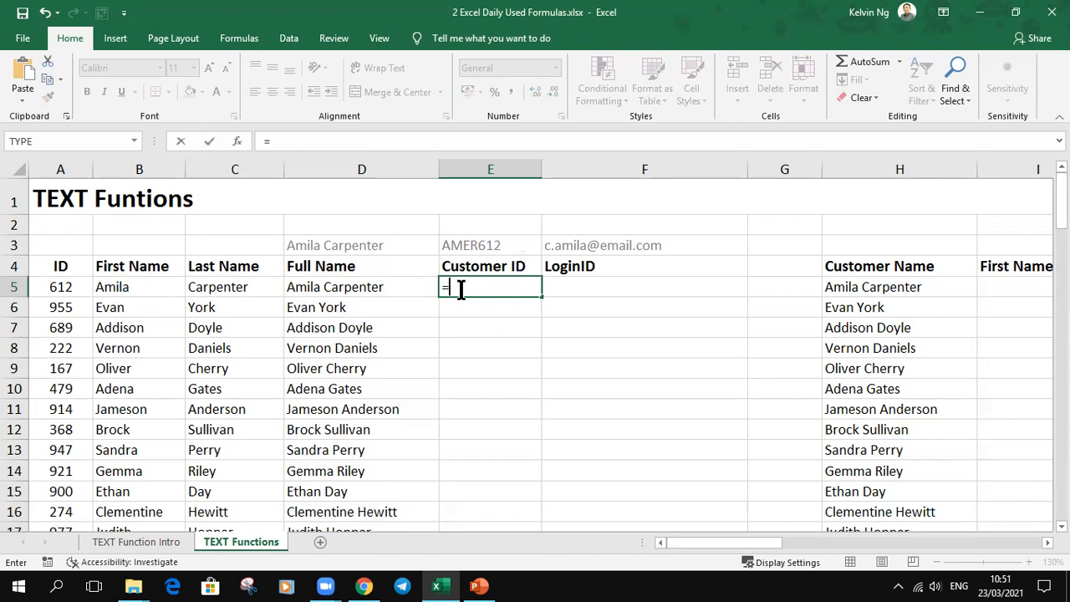
type("LEF")
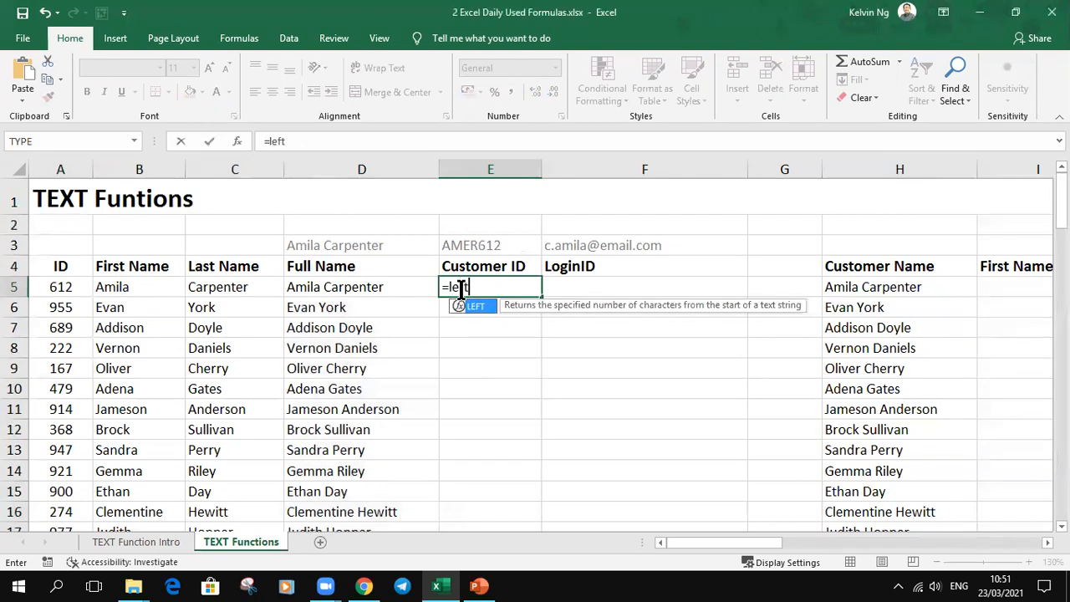
key("Tab")
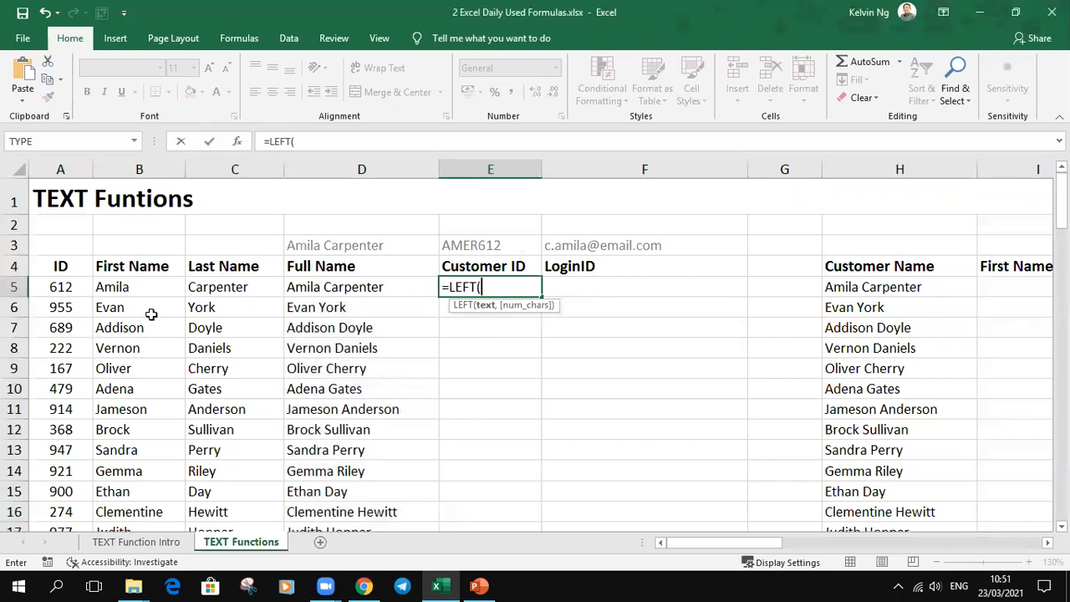
left_click(121, 291)
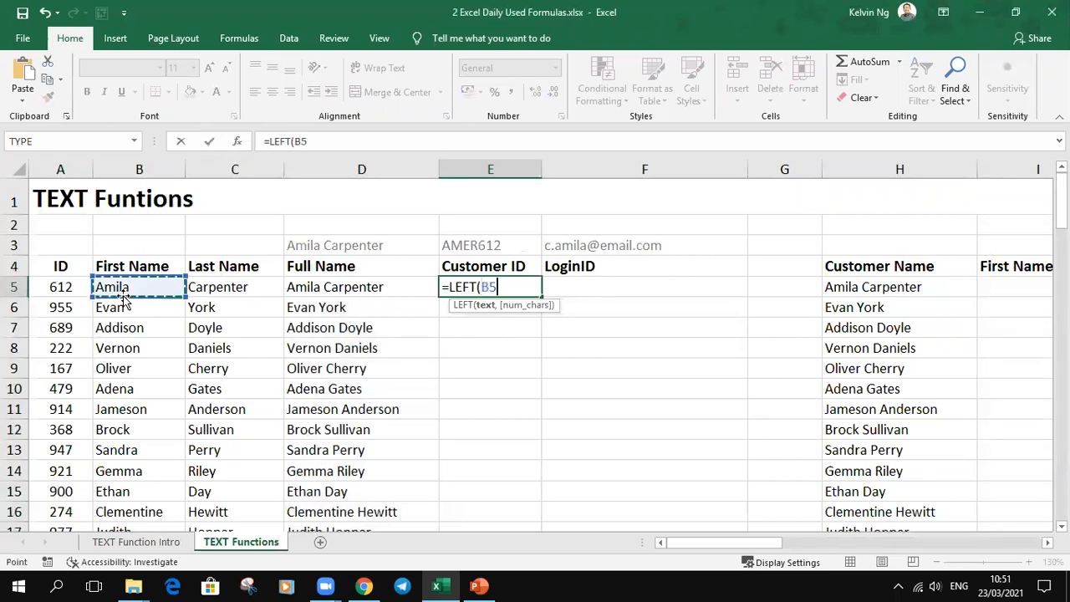
type(",")
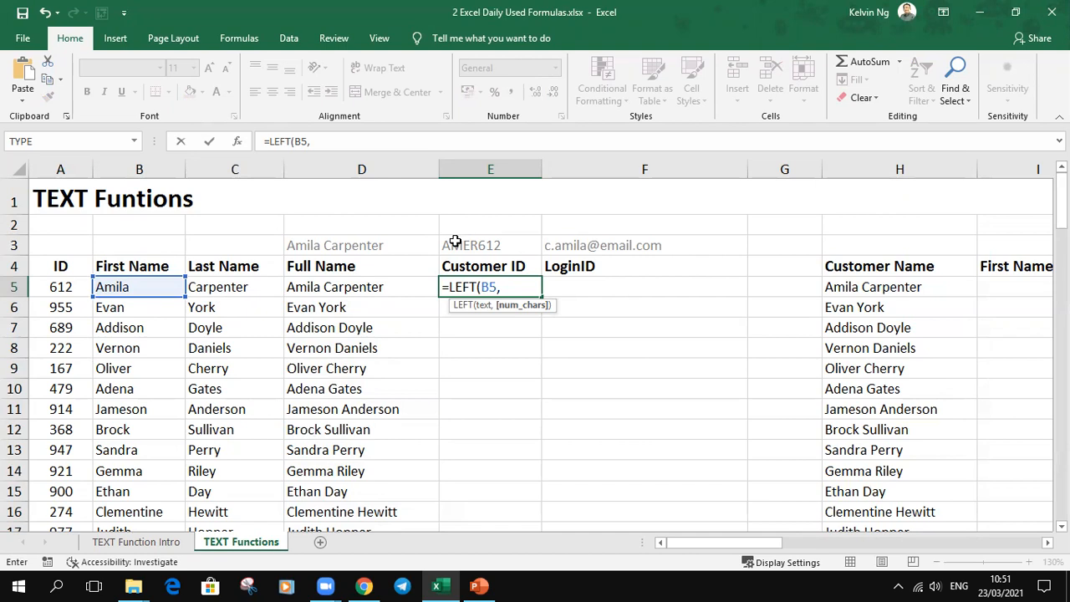
type("2)")
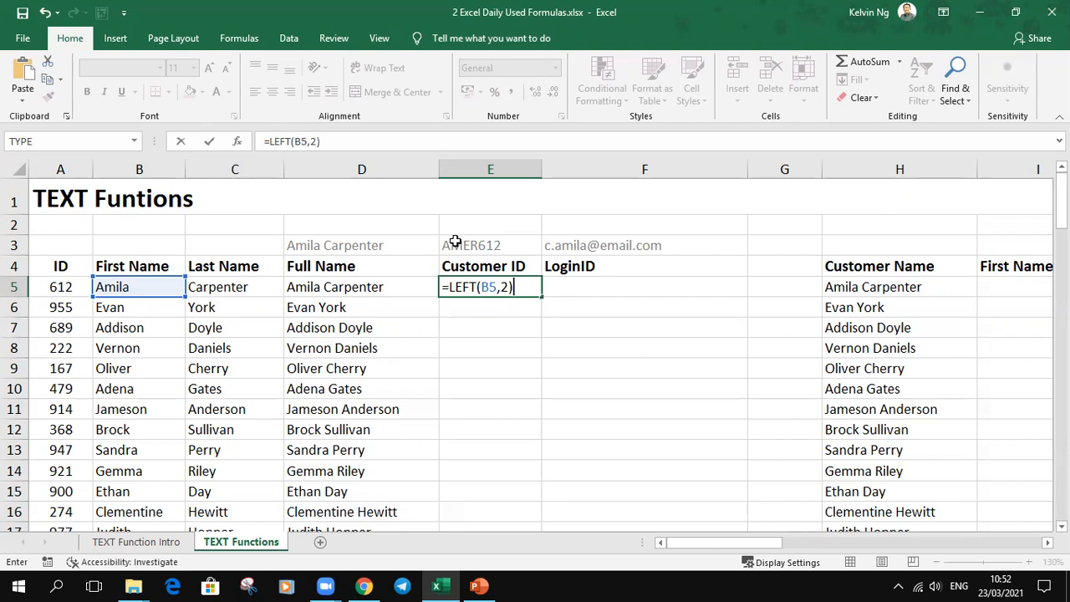
Step: Append &RIGHT(C5,2)&A5 to the E5 formula to add the last name's final two characters and the ID, and commit it
type("&")
type("rig")
key("Tab")
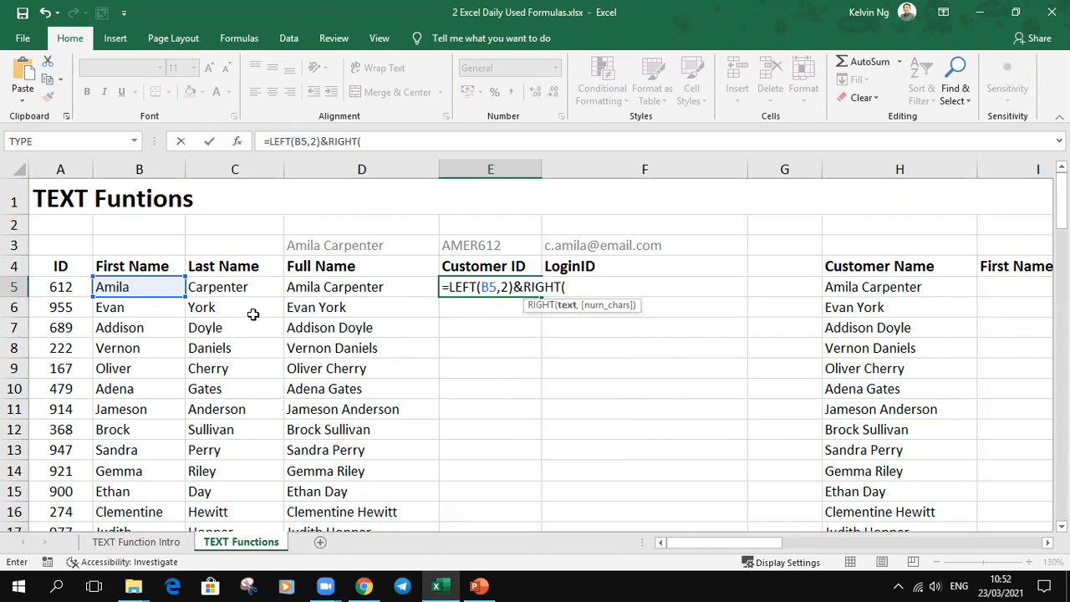
left_click(238, 284)
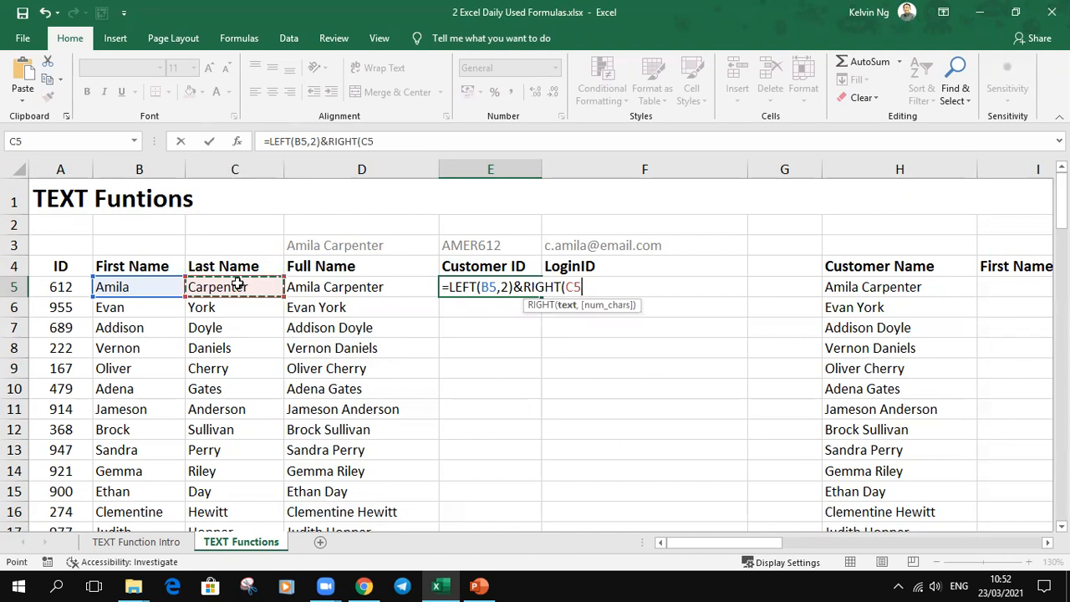
type(",")
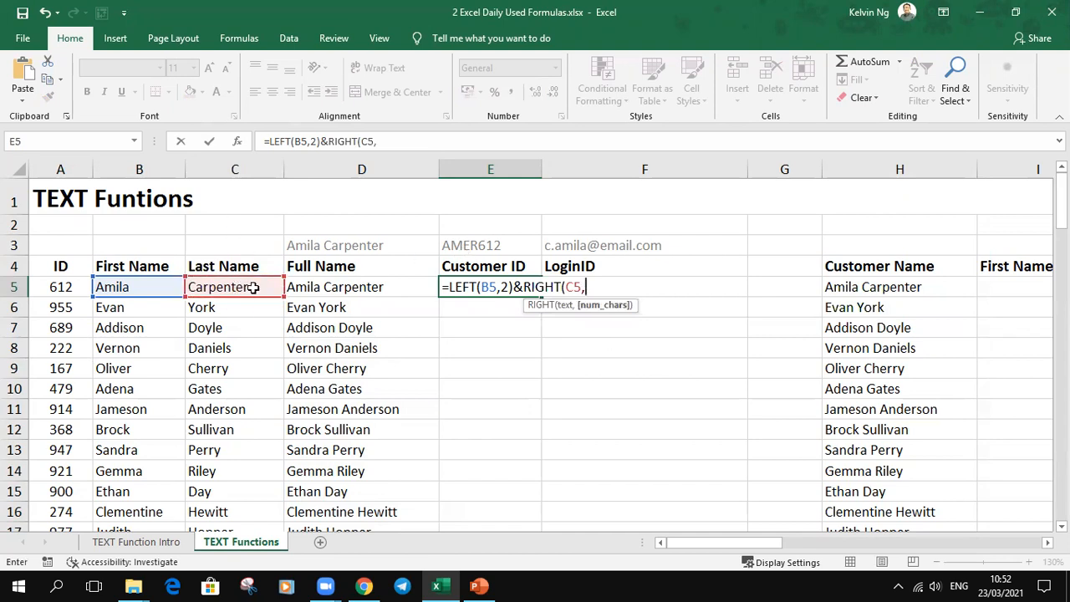
type("2)")
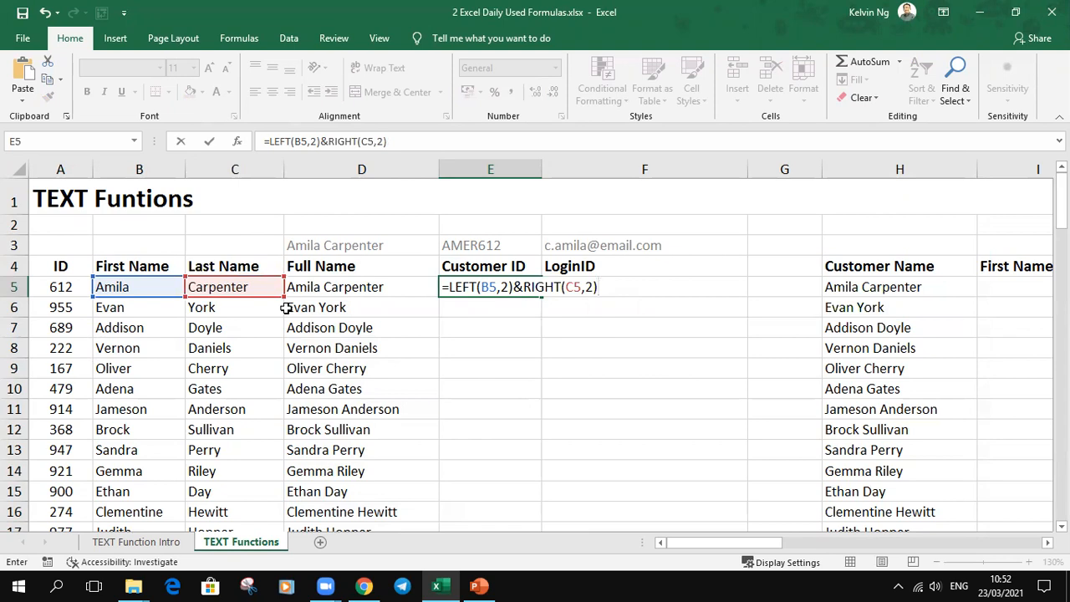
type("&")
left_click(51, 287)
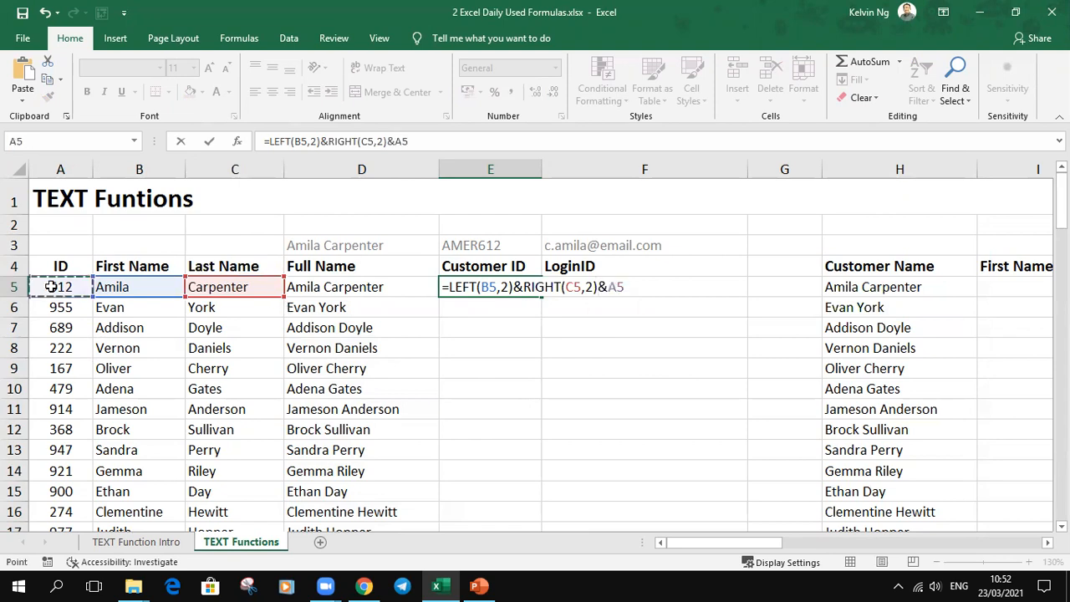
key("Return")
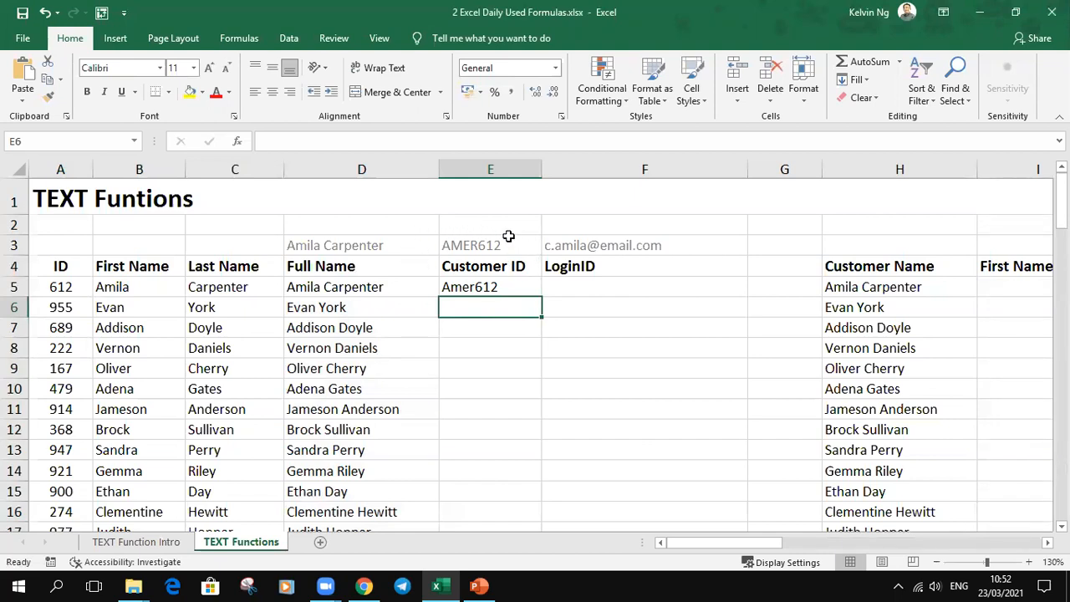
Step: Wrap the E5 formula in UPPER to give =UPPER(LEFT(B5,2)&RIGHT(C5,2)&A5), and fill it down the Customer ID column
left_click(499, 289)
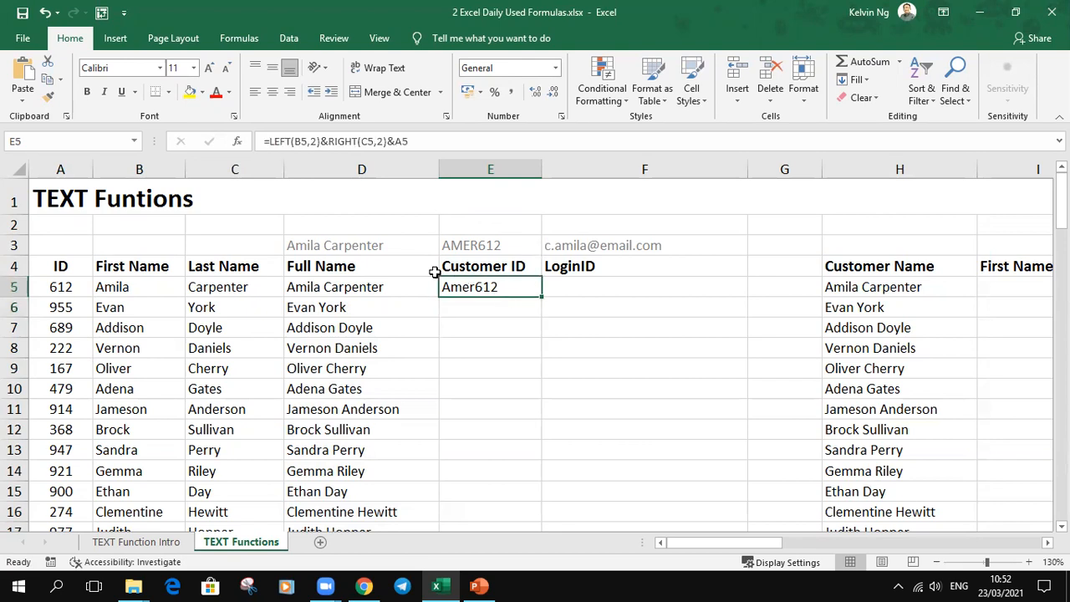
double_click(513, 287)
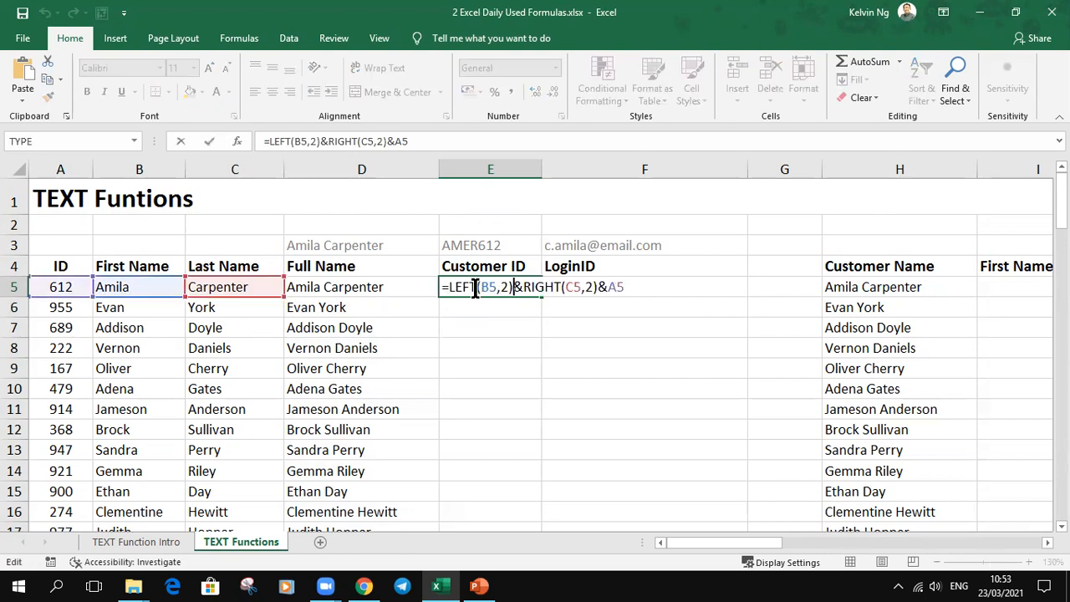
left_click(450, 287)
type("upp")
key("Tab")
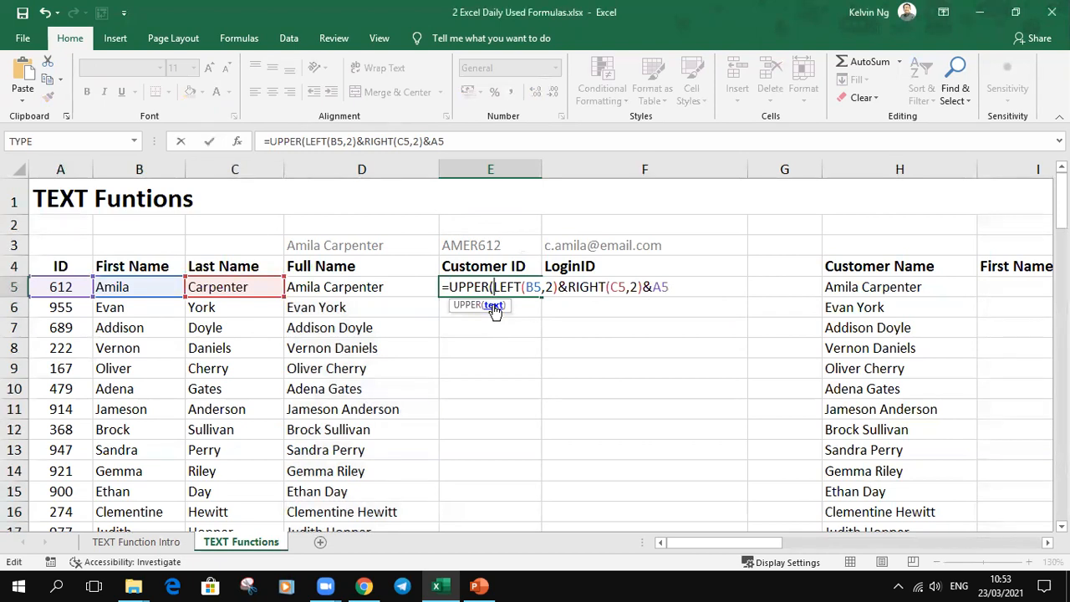
left_click(494, 306)
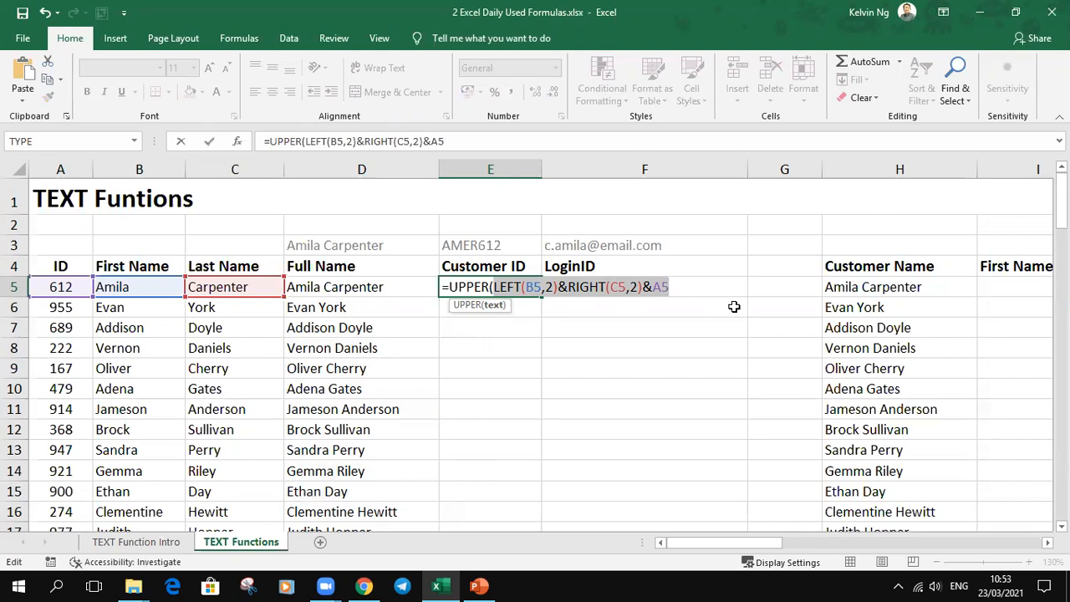
left_click(679, 287)
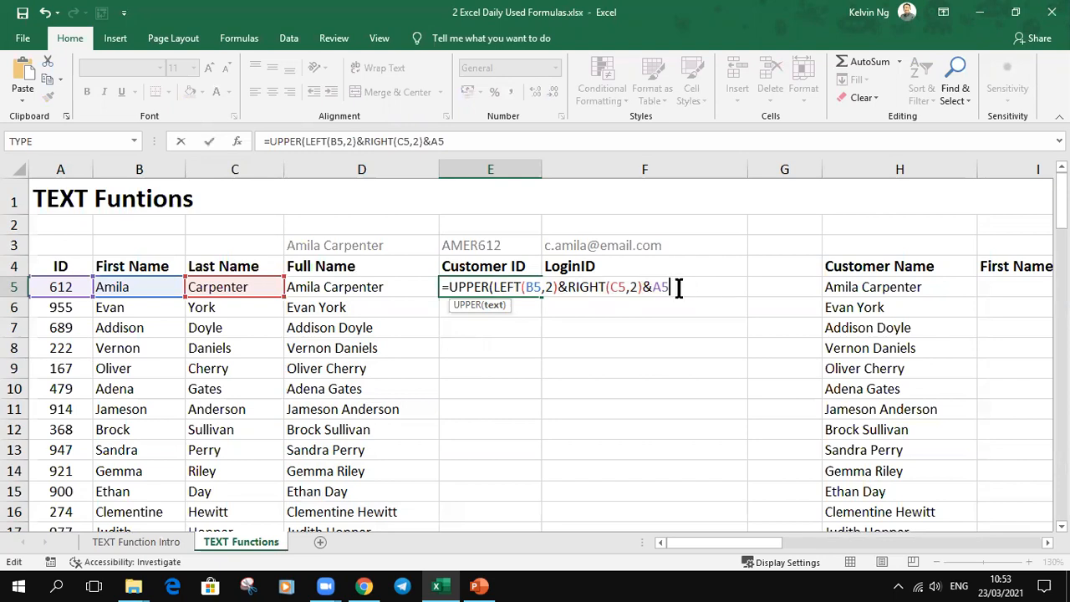
type(")")
key("Return")
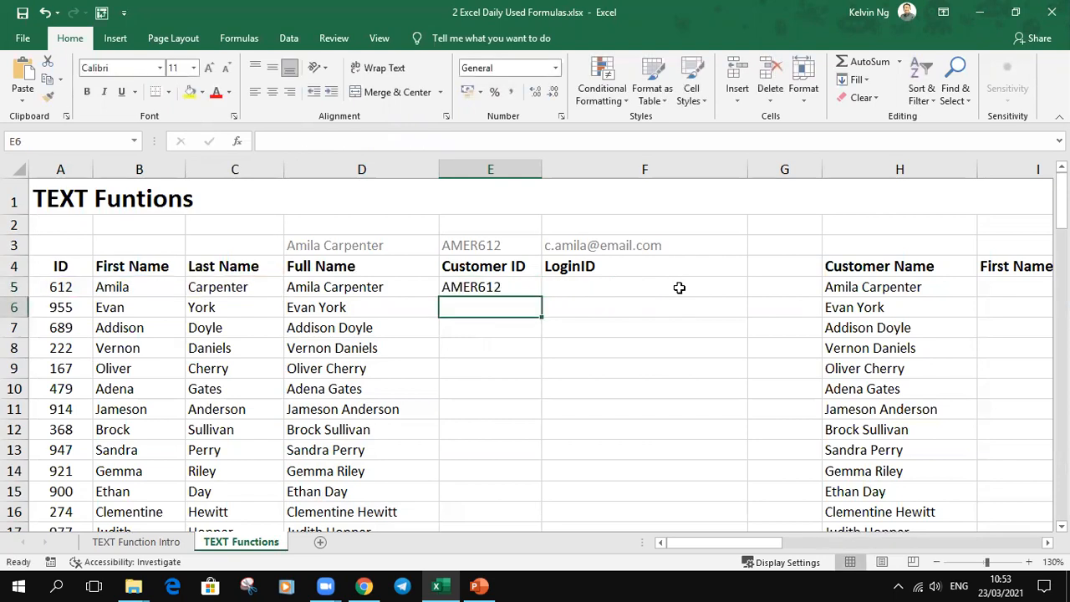
left_click(530, 283)
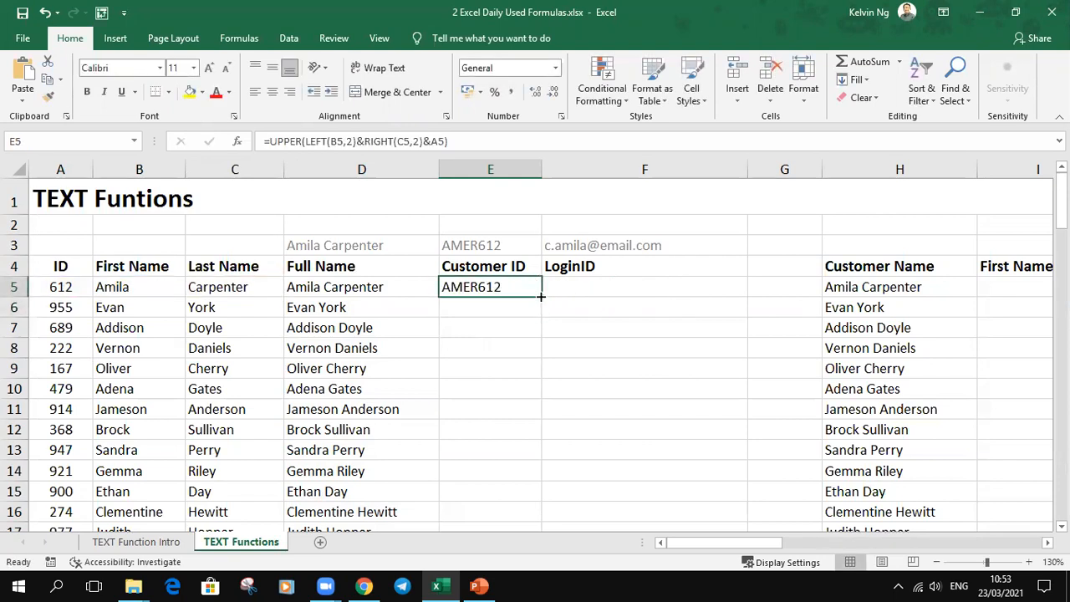
double_click(541, 296)
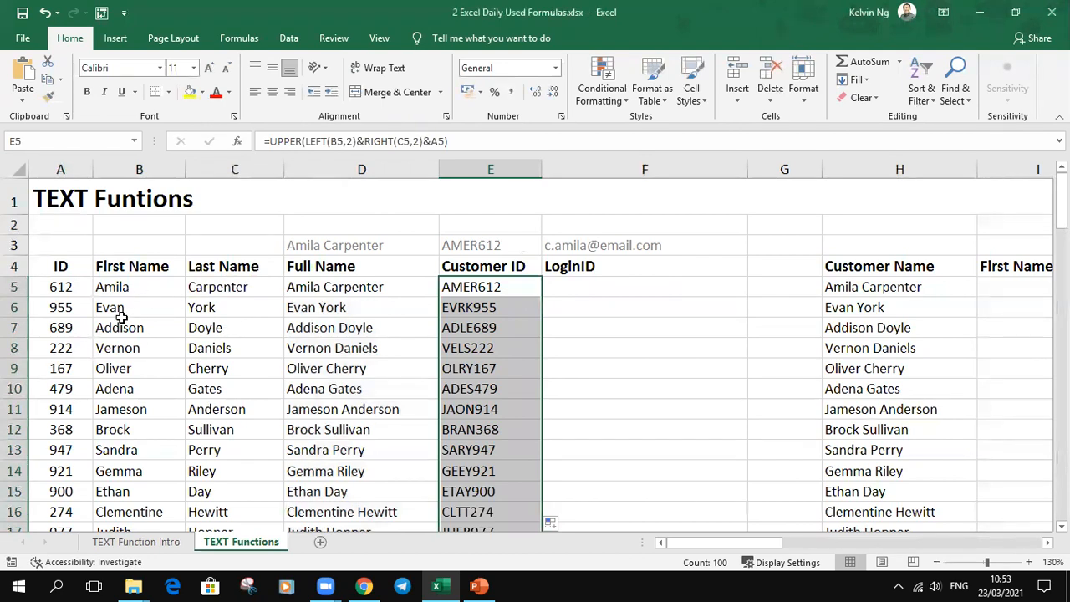
Step: Start the LoginID formula in F5 with =LOWER(LEFT(C5,1) to take the last name's first letter in lowercase
left_click(608, 290)
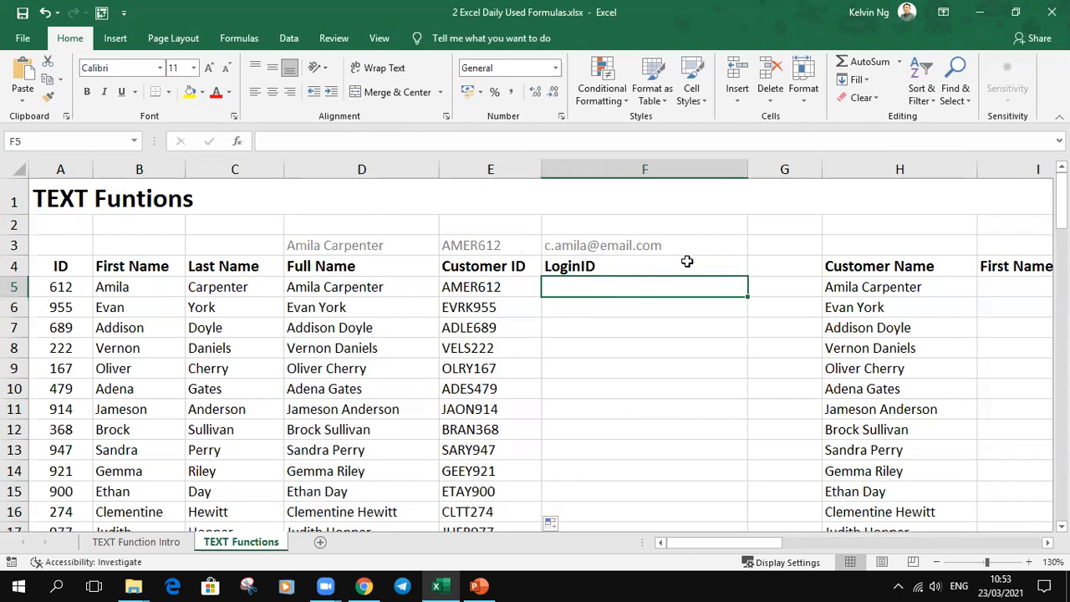
type("=lower")
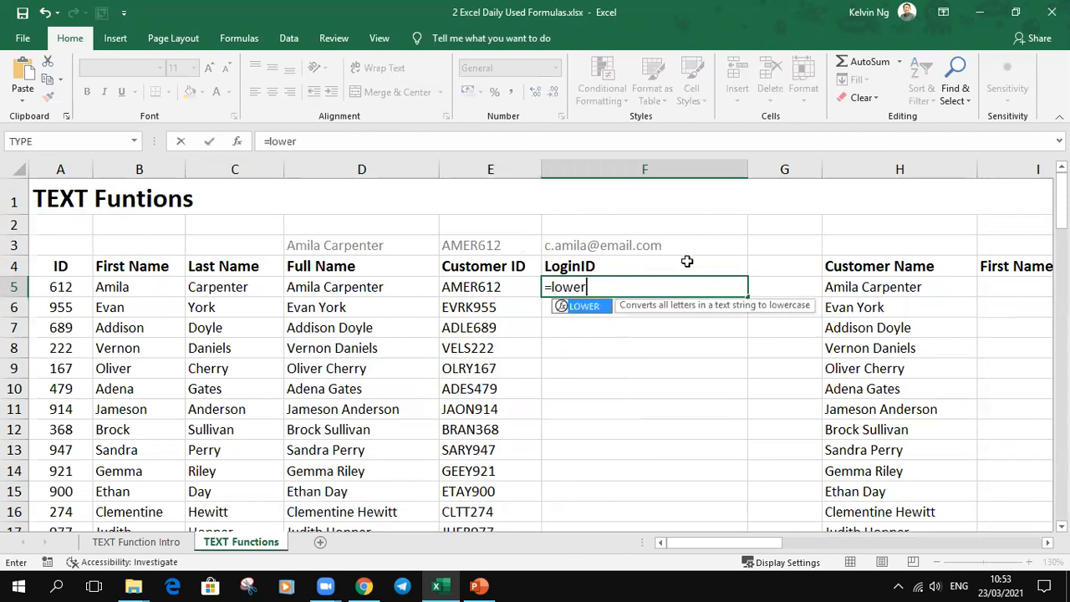
key("Tab")
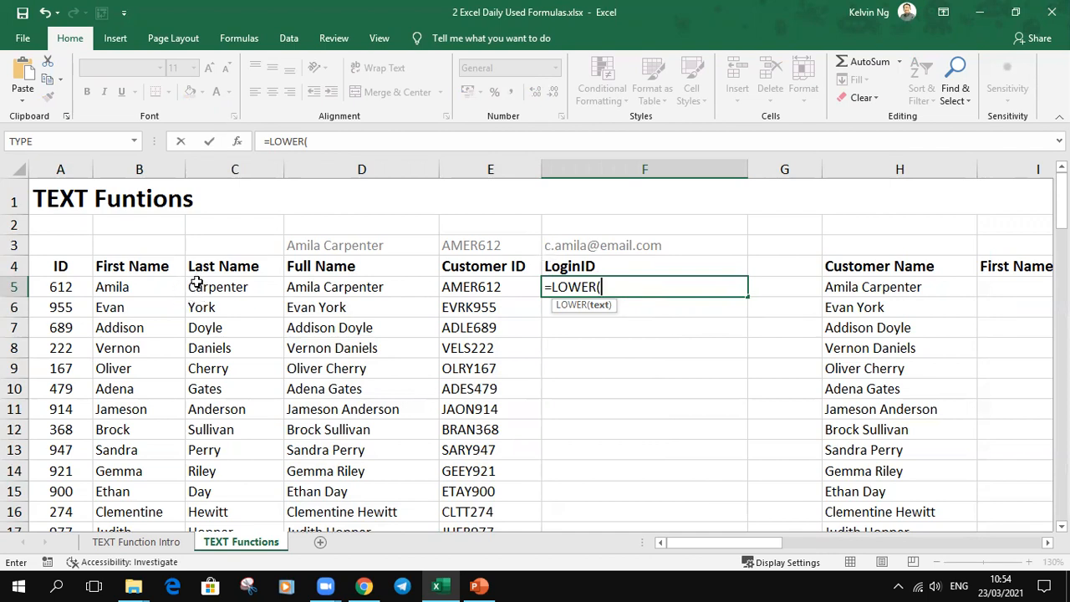
type("lef")
key("Tab")
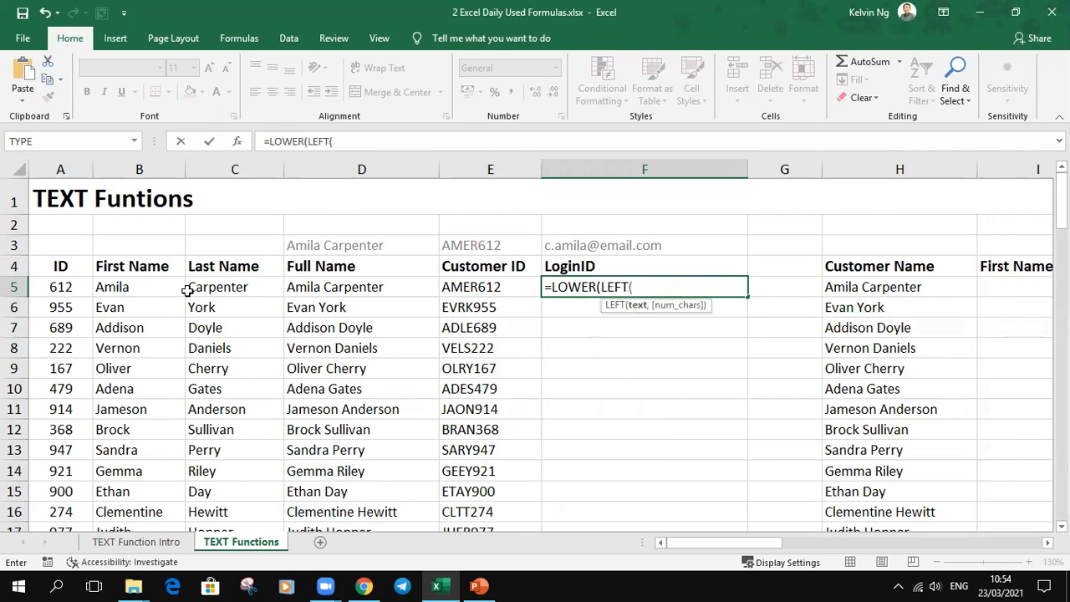
left_click(229, 290)
type(",1)")
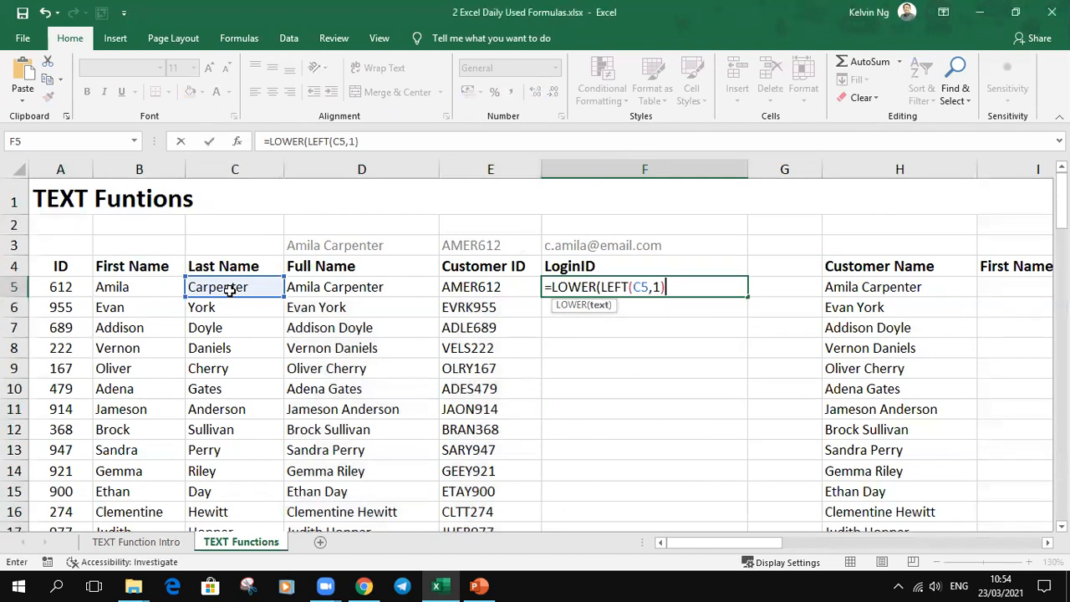
type("&\".\"&")
Step: Append &"."&B5 to the F5 formula to add a dot and the first name
left_click(139, 287)
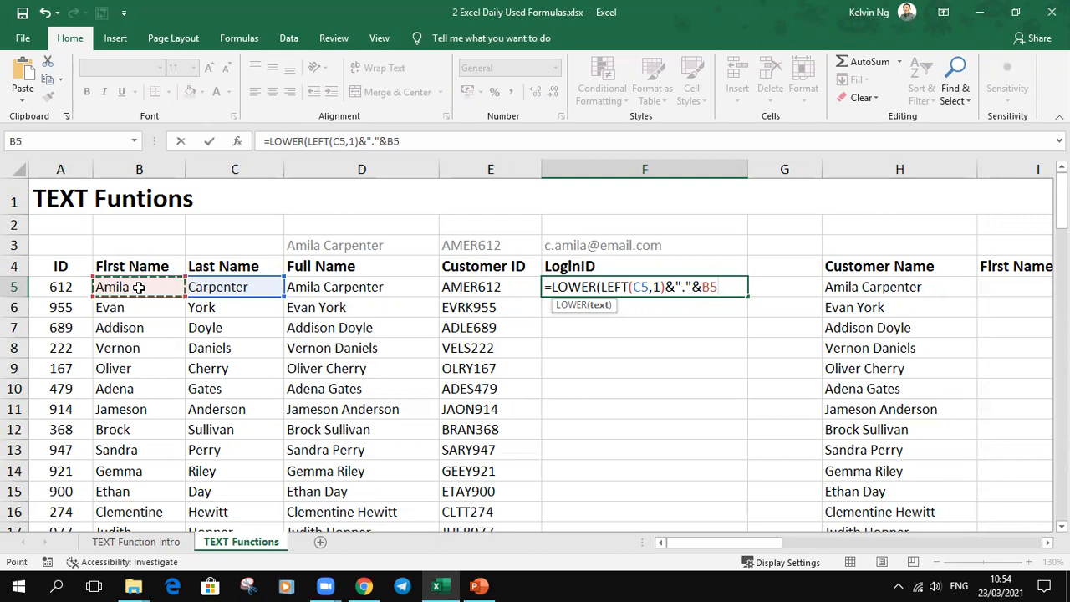
type("&")
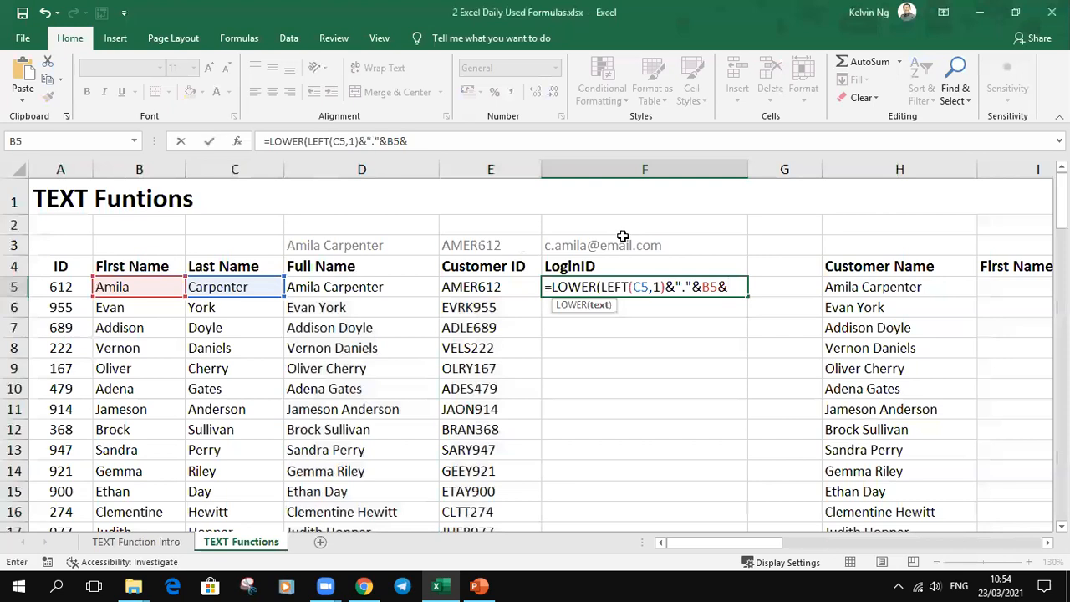
type("\"@email.com")
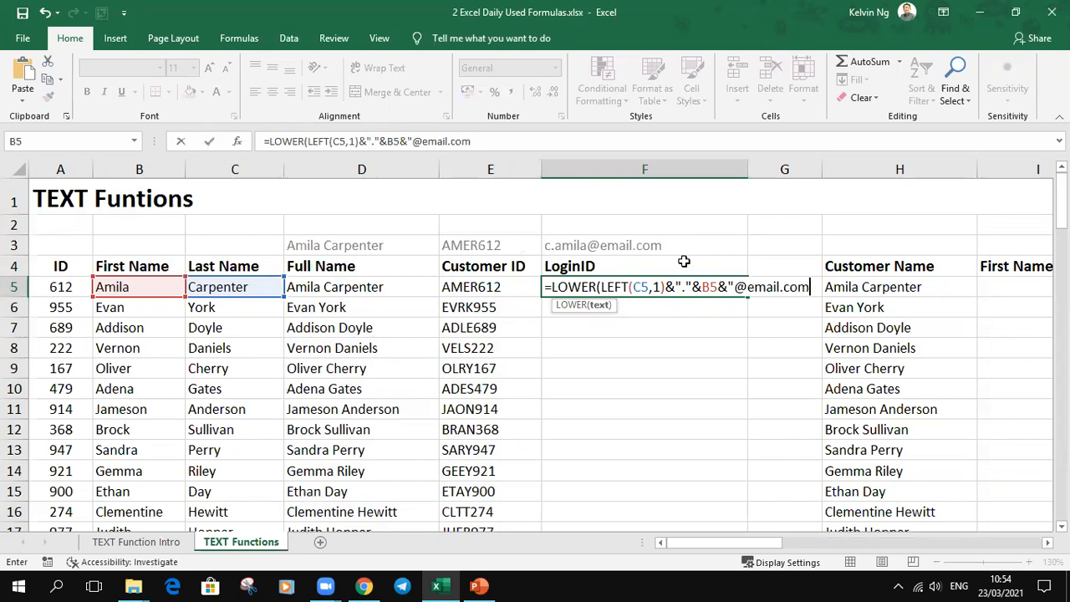
type("\")")
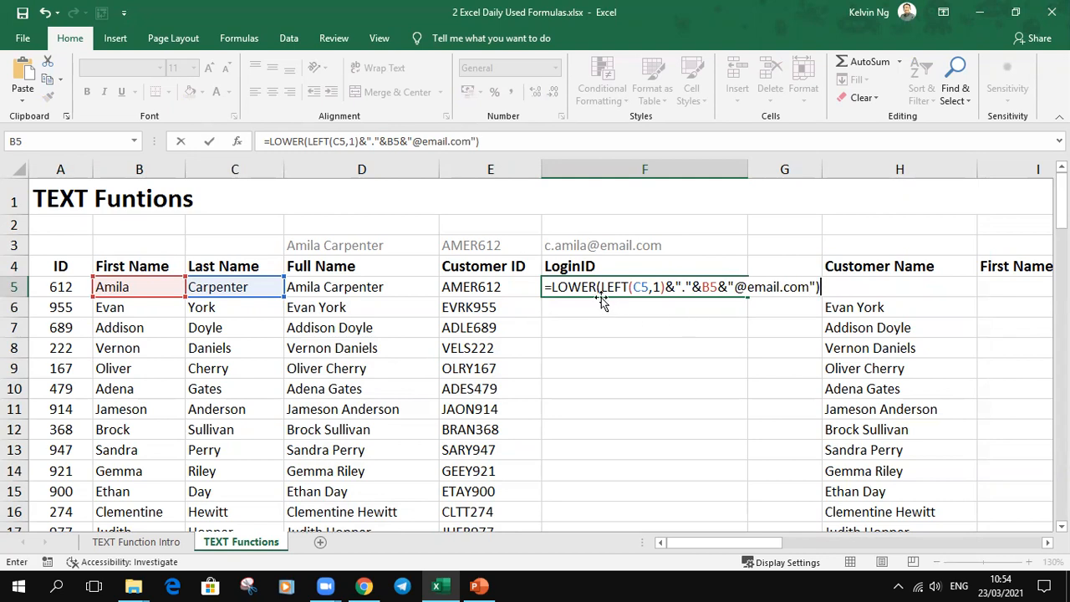
key("Return")
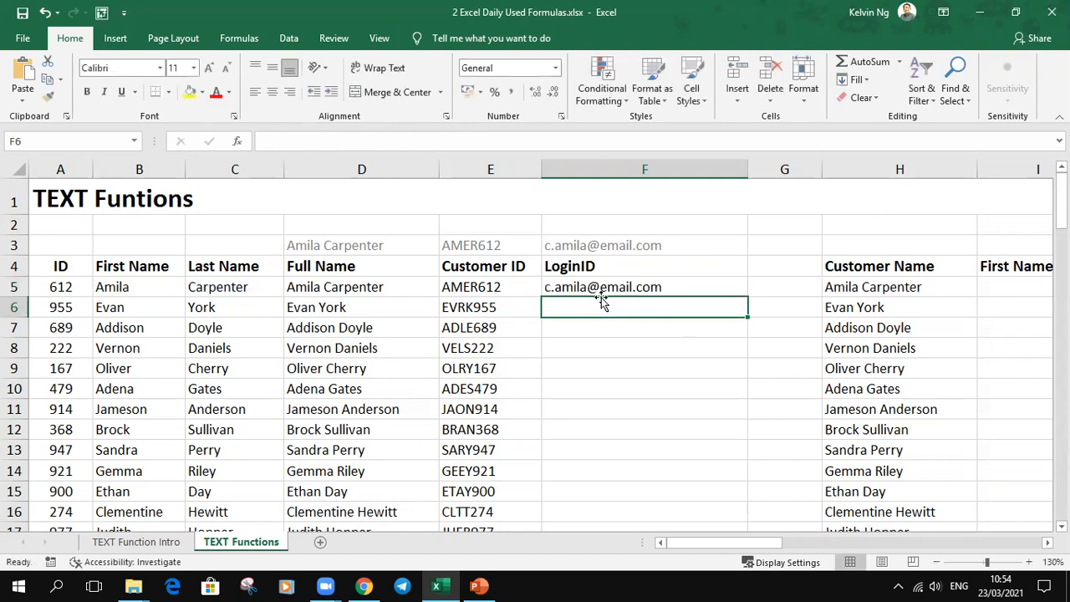
Step: Fill the F5 login formula down the LoginID column and reselect F5
left_click(724, 289)
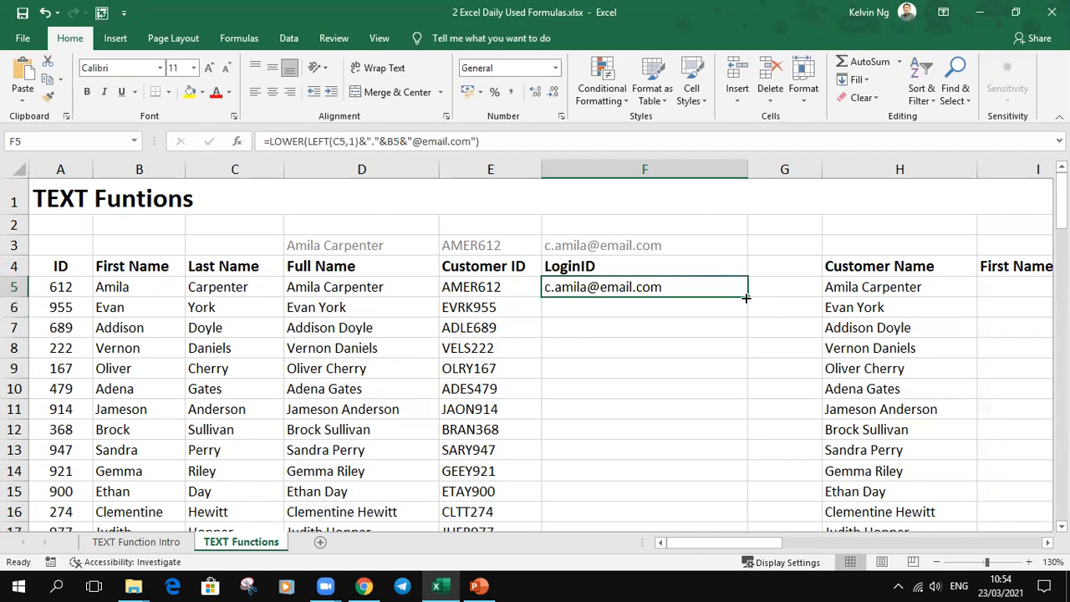
double_click(746, 297)
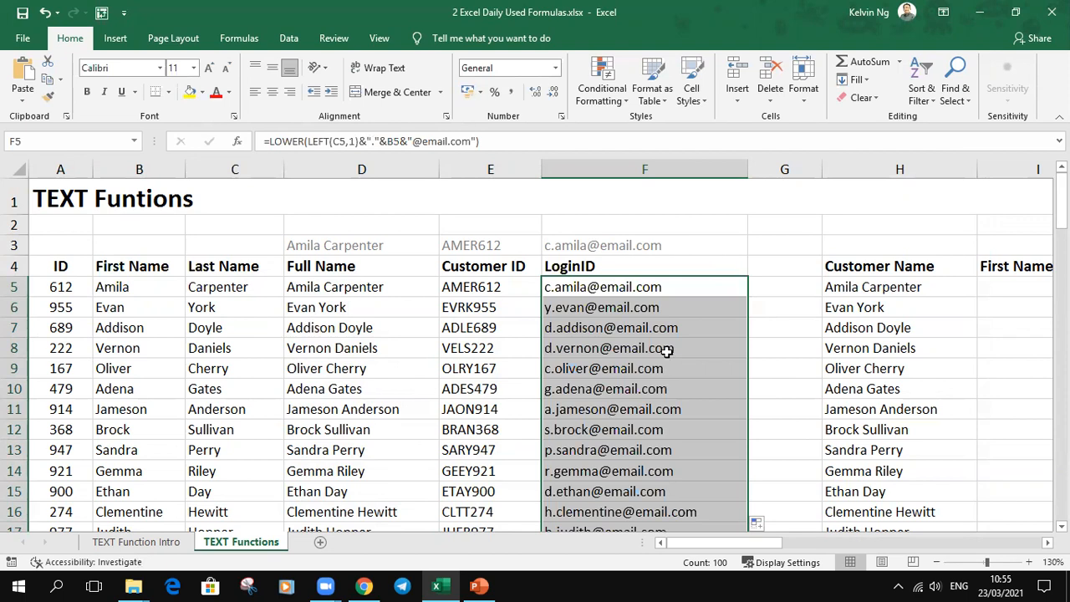
left_click(668, 286)
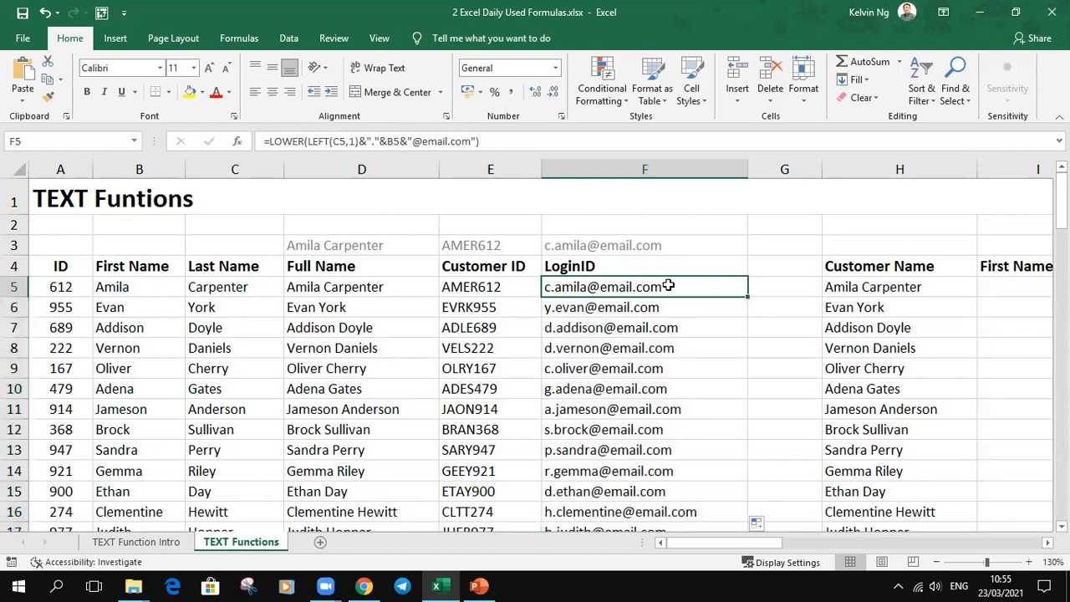